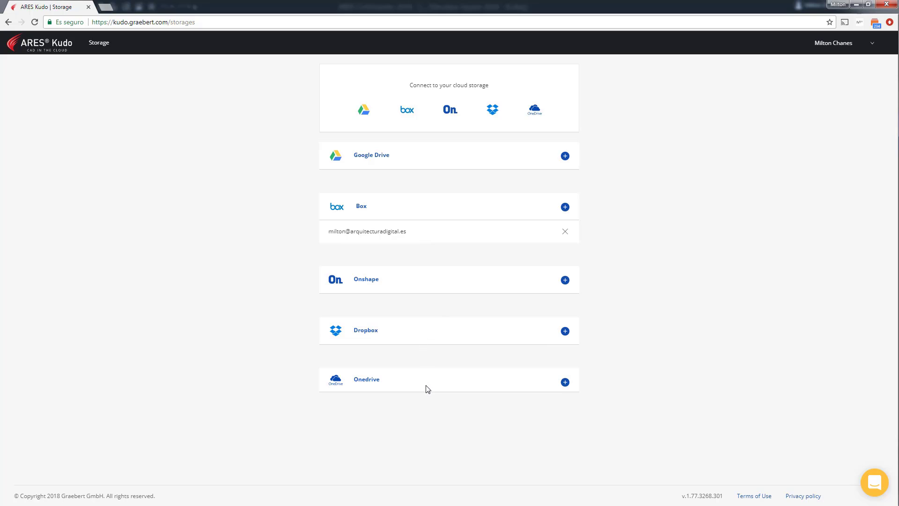
Open Elevation Square 2018 - B.dwg from the File Demo 2018 folder in the Box storage
click(43, 44)
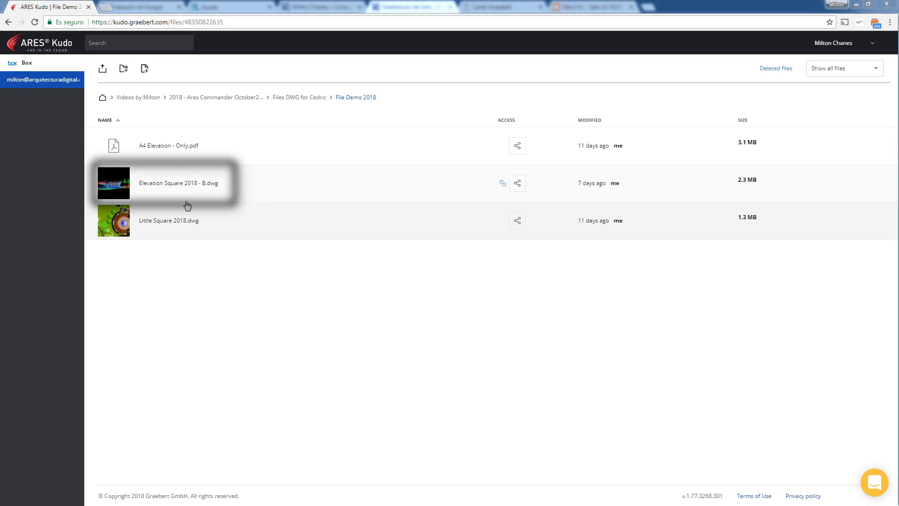
click(170, 190)
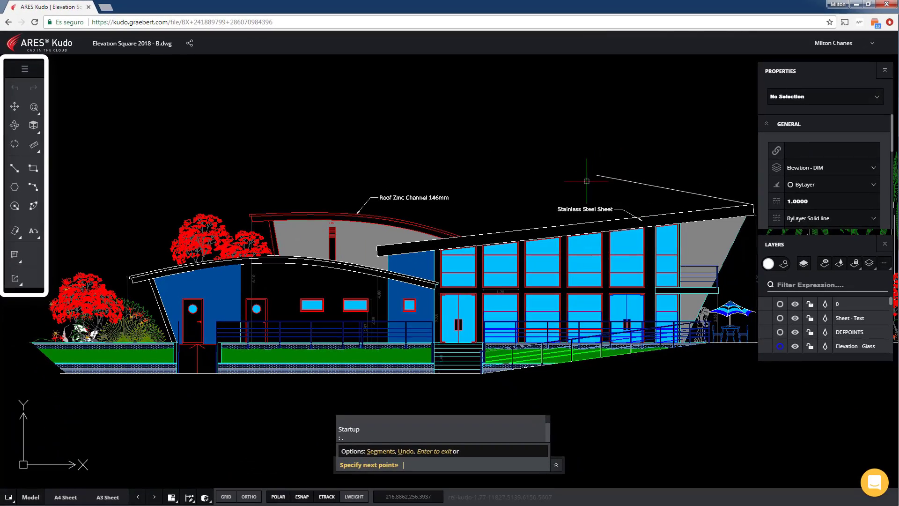
Draw two connected lines forming a peak above the sloping roof of the glazed facade, ending on the roof
click(586, 181)
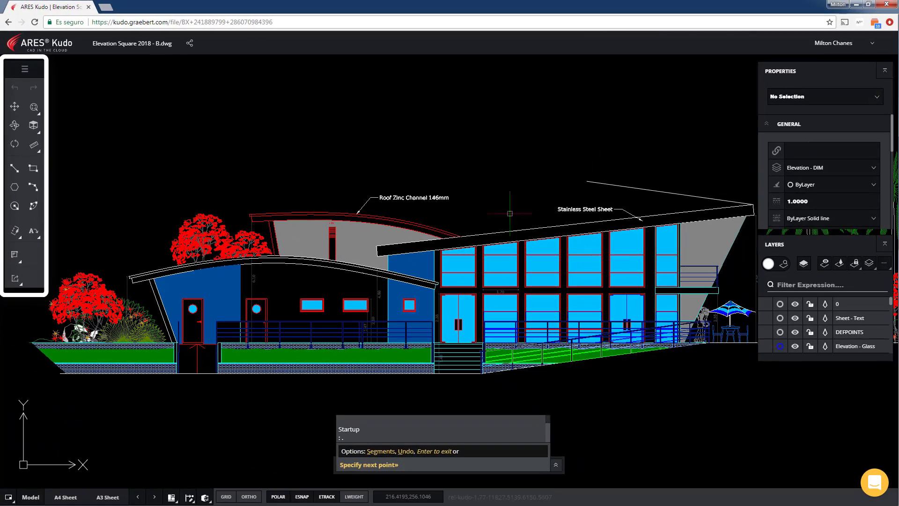
click(461, 236)
key(Return)
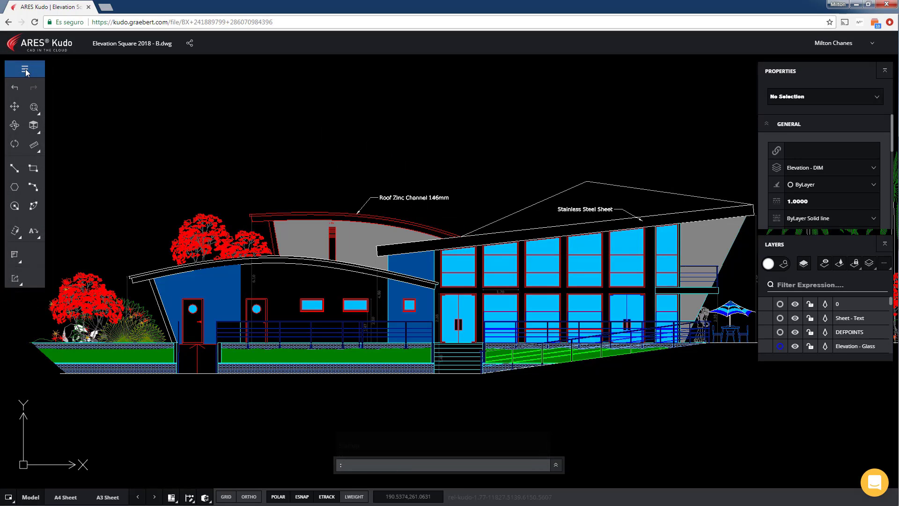
Add aligned dimensions to both lines of the peak above the roof, placing each dimension line just outside the peak
click(25, 69)
mouse_move(73, 105)
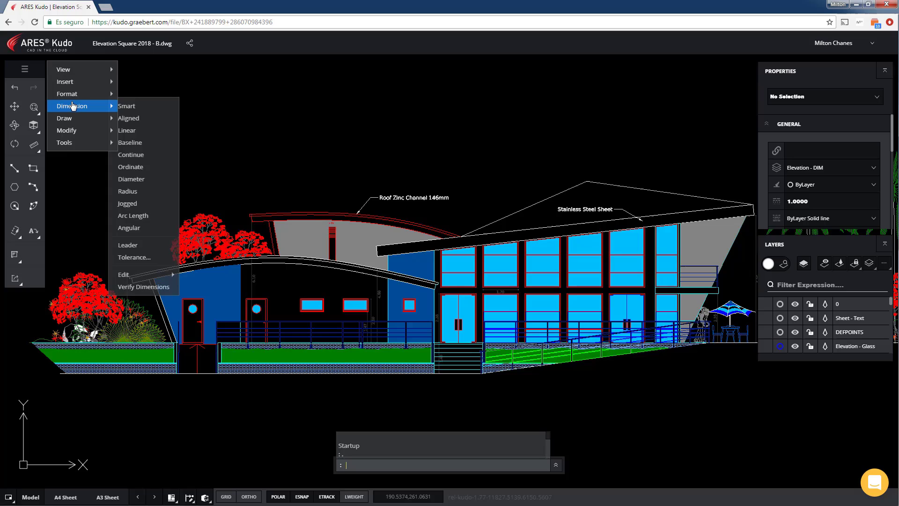
click(127, 118)
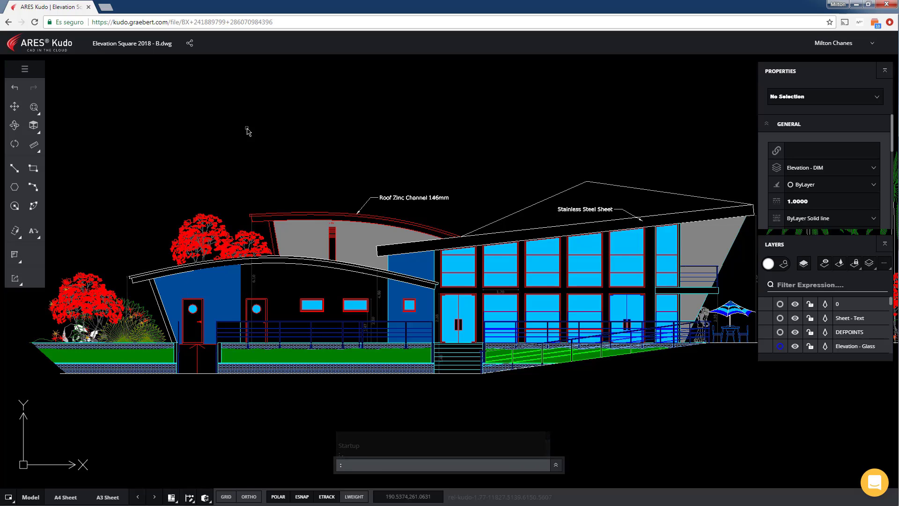
click(513, 212)
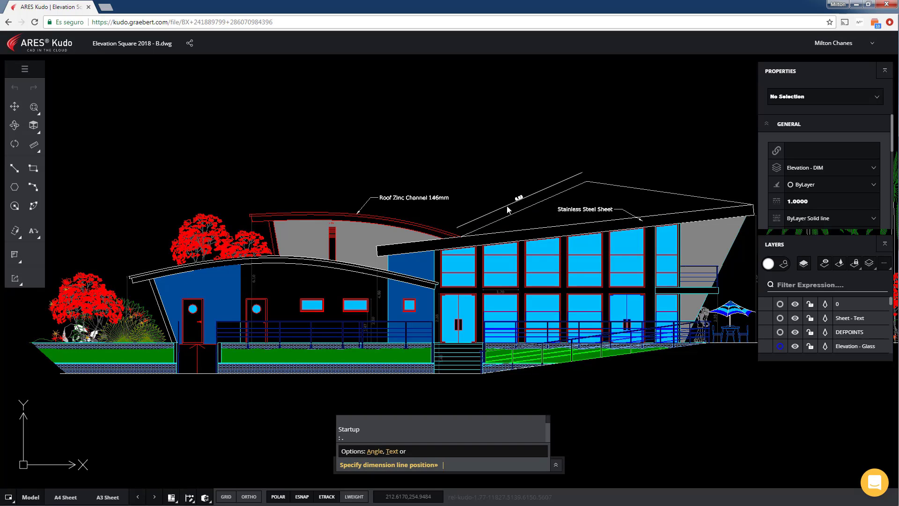
click(508, 210)
key(Return)
key(Return)
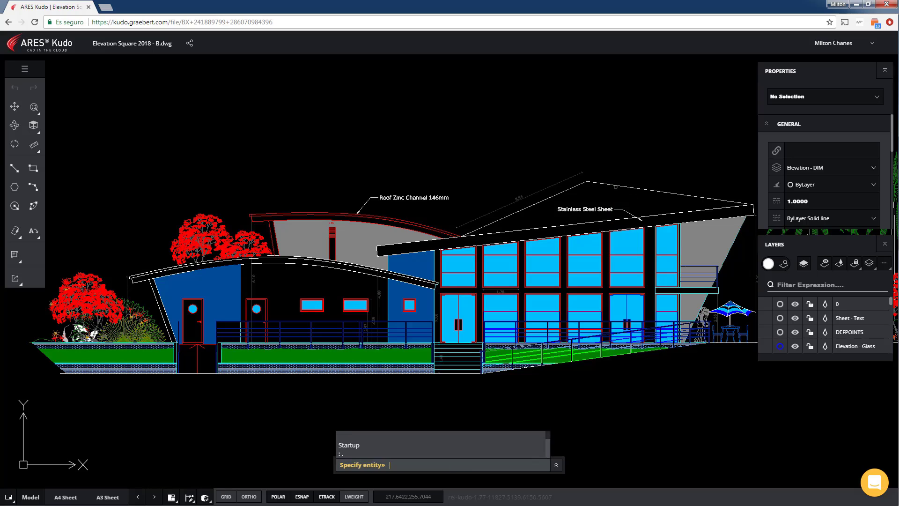
click(615, 187)
click(623, 177)
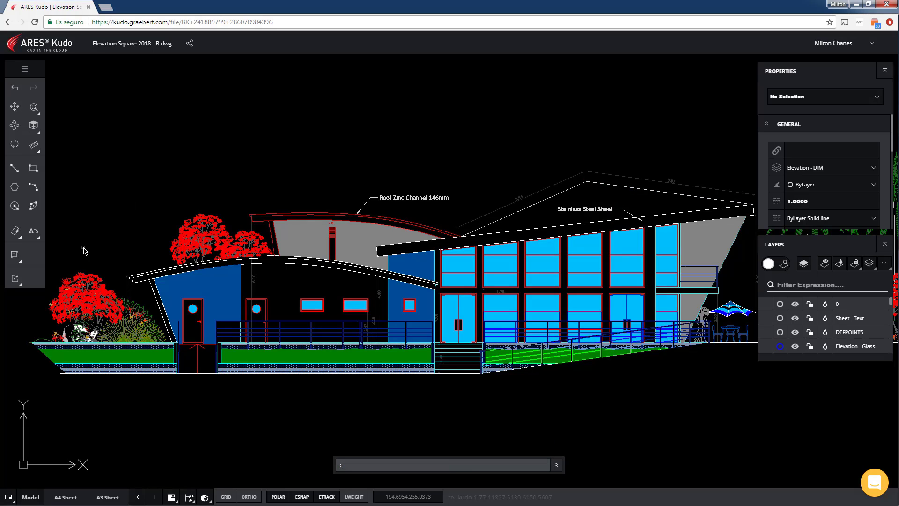
click(25, 71)
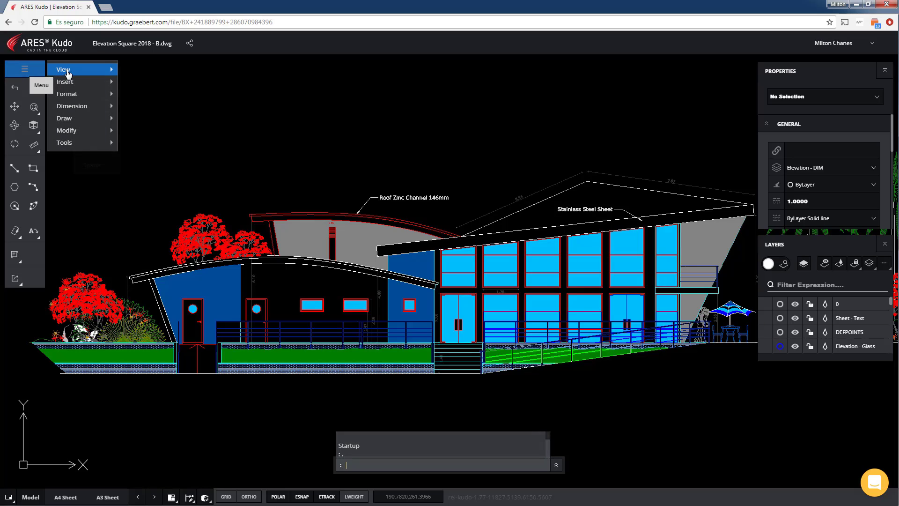
mouse_move(70, 83)
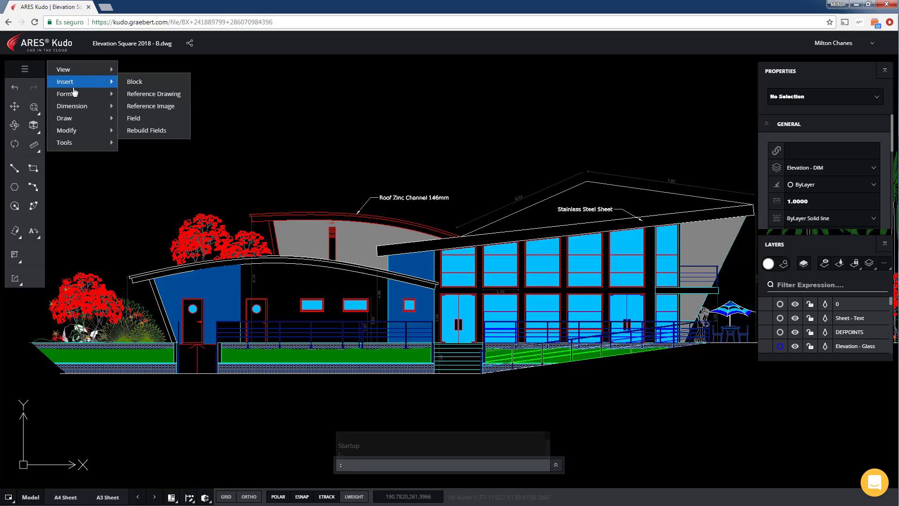
mouse_move(79, 108)
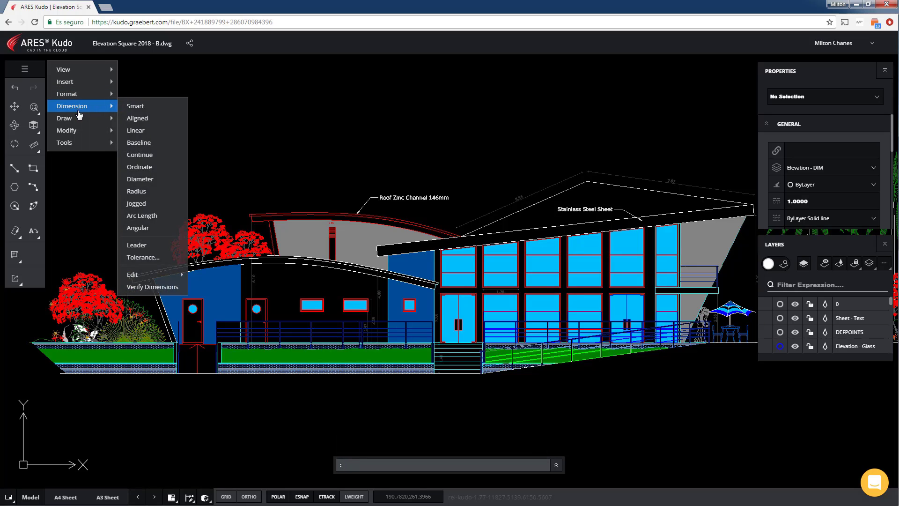
mouse_move(81, 135)
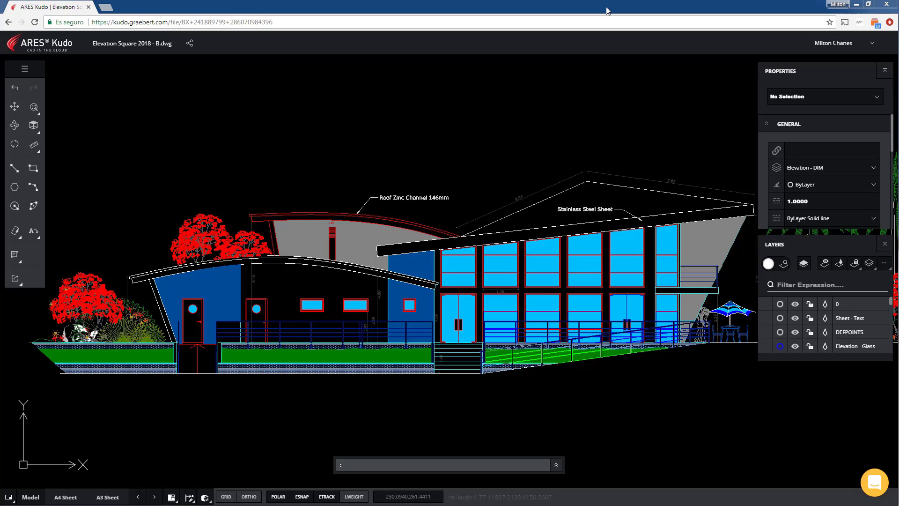
Enable the view-only link for Elevation Square 2018 - B.dwg and copy it to the clipboard
click(192, 44)
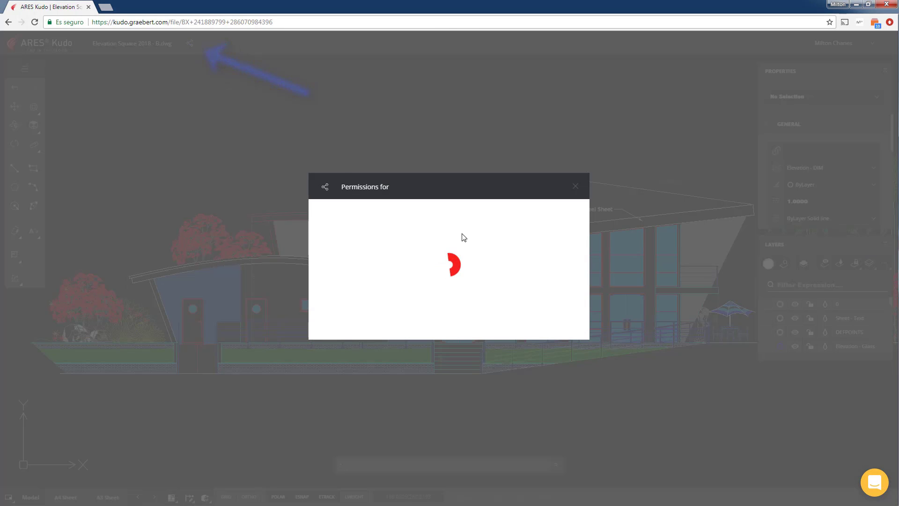
click(566, 275)
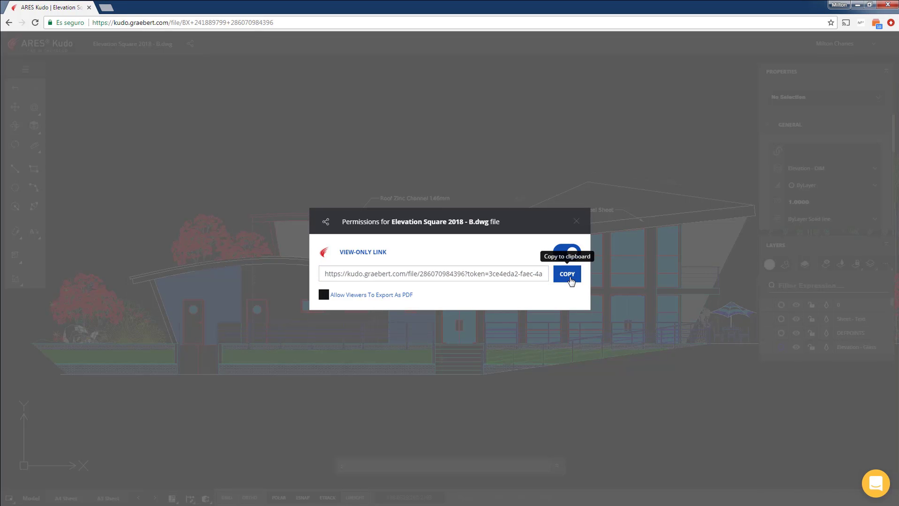
click(570, 279)
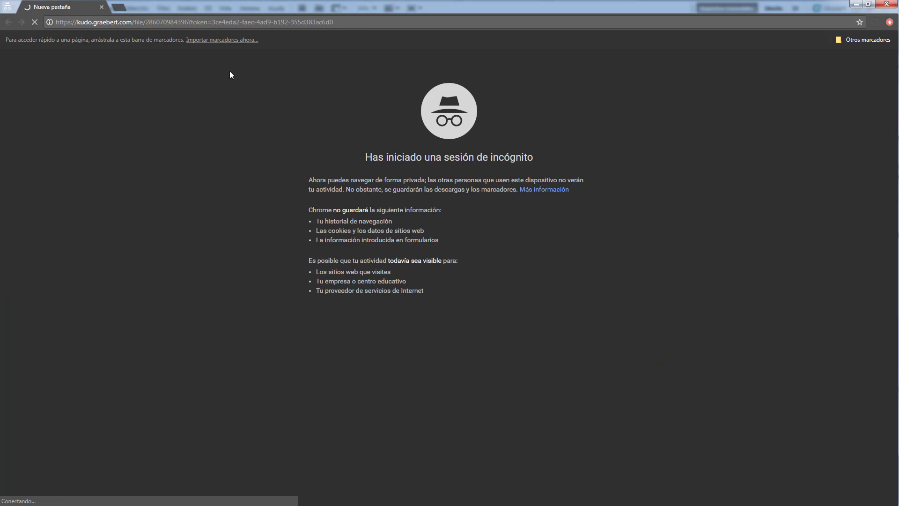
Paste the copied view-only link with its access token into the address field of an incognito window and load it
key(ctrl+v)
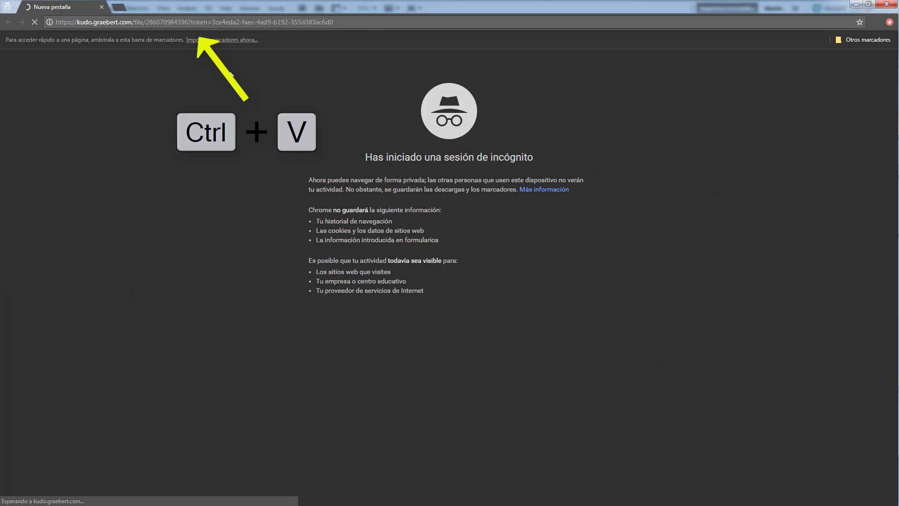
key(Return)
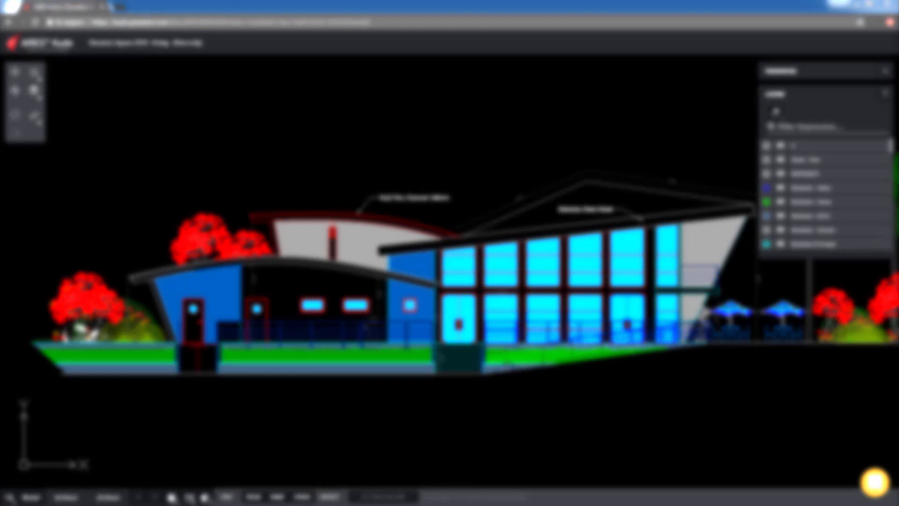
click(222, 178)
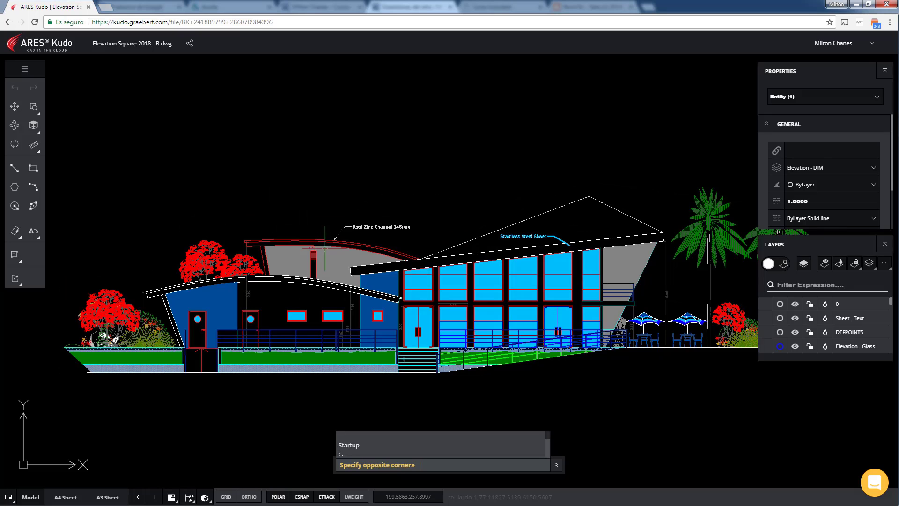
click(403, 321)
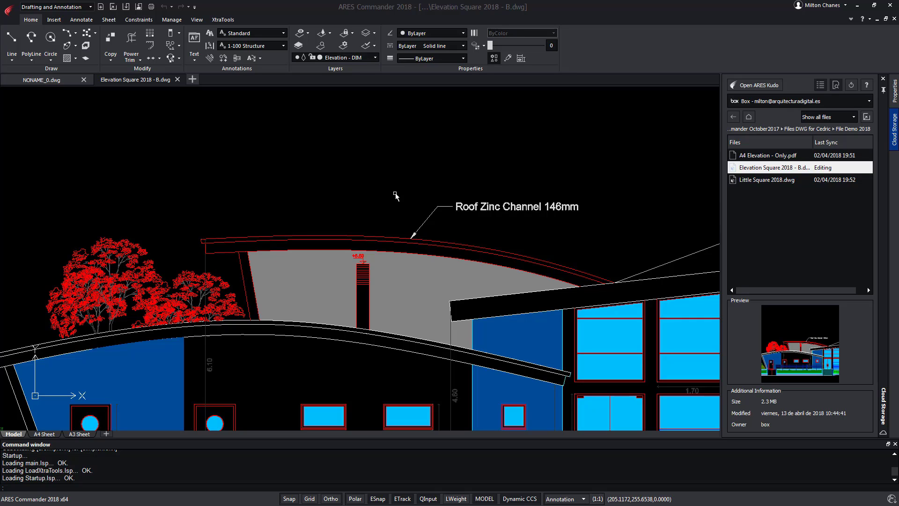
With the drawing open in ARES Commander, change the workspace to 3D Modeling
middle_click(395, 196)
middle_click(395, 196)
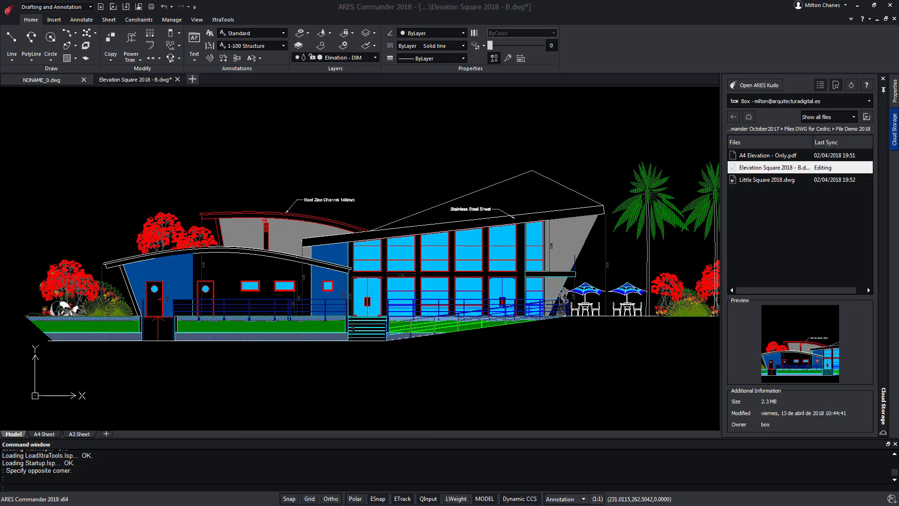
click(89, 7)
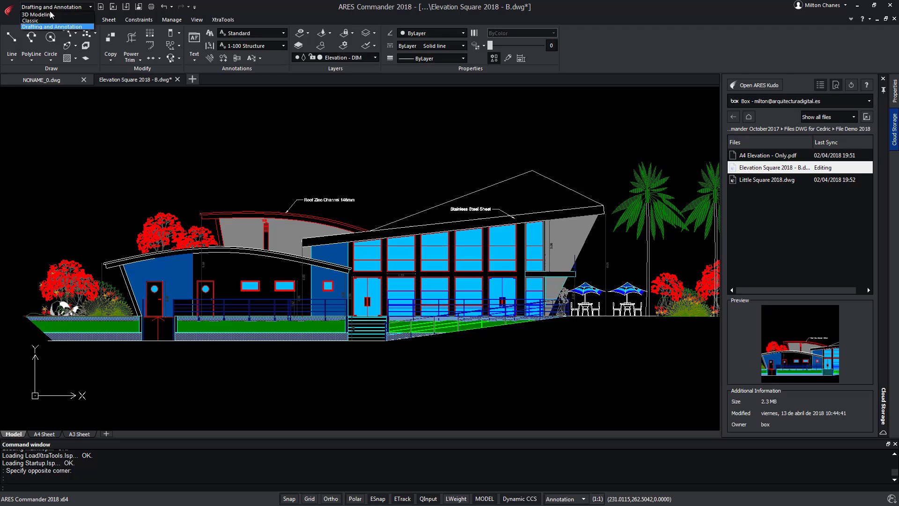
click(37, 15)
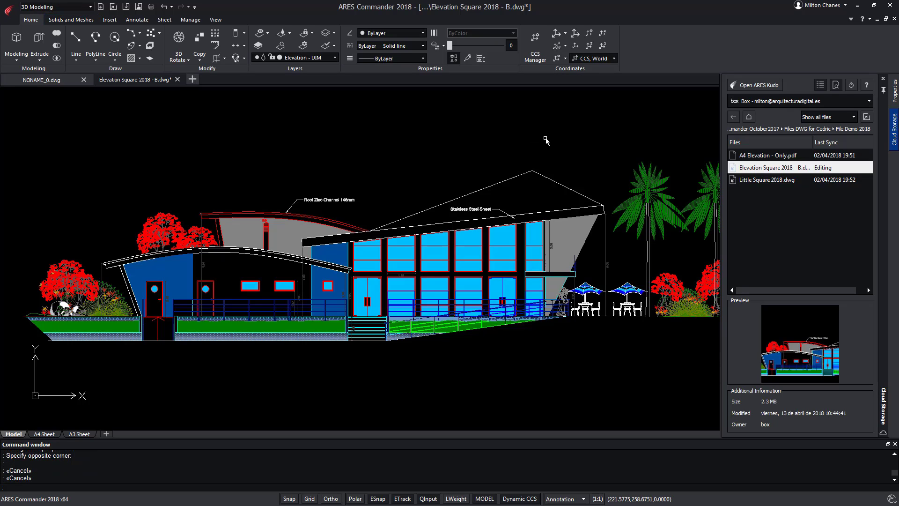
Delete the two lines forming the peak above the roof and save the drawing
click(504, 183)
key(Delete)
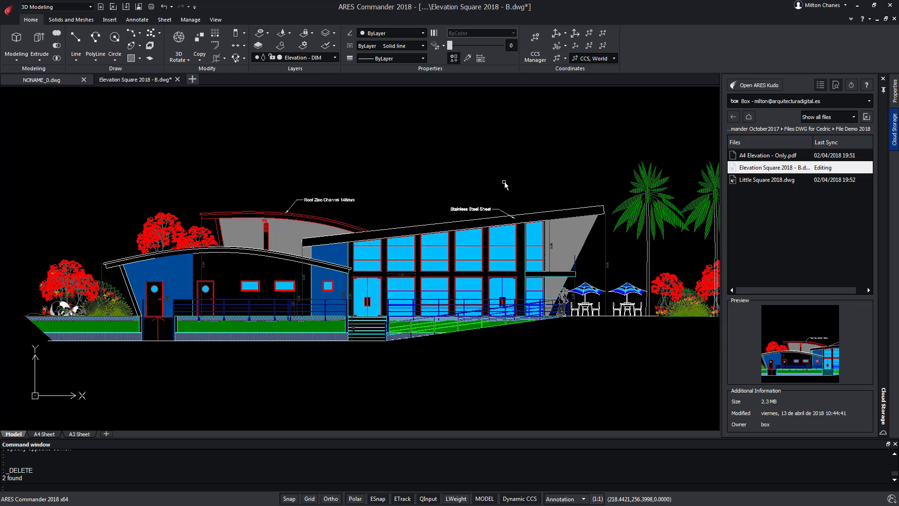
key(ctrl+s)
click(8, 10)
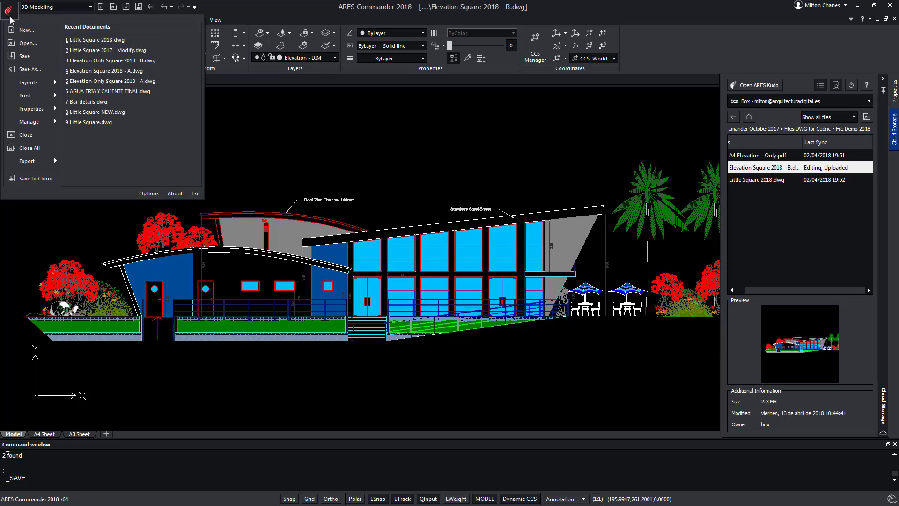
click(27, 56)
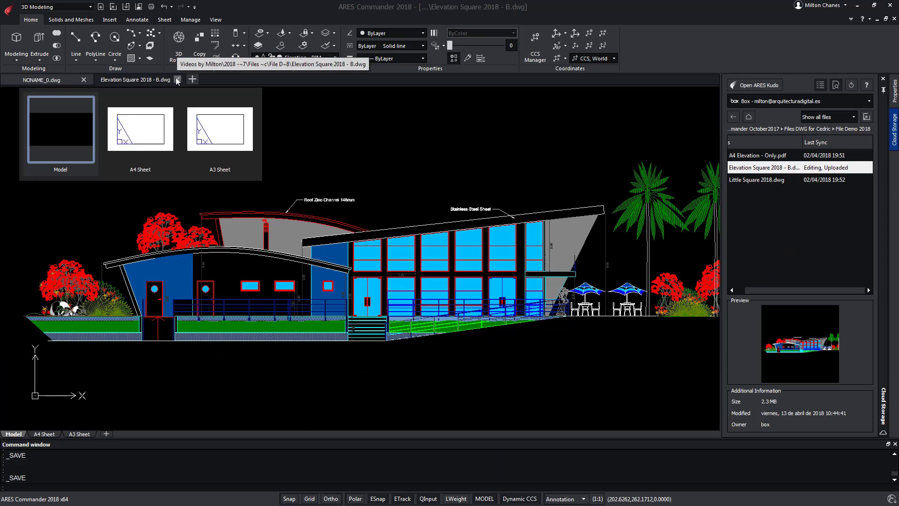
Close the drawing in ARES Commander and reopen Elevation Square 2018 - B.dwg from the file list in ARES Kudo
click(177, 77)
key(alt+Tab)
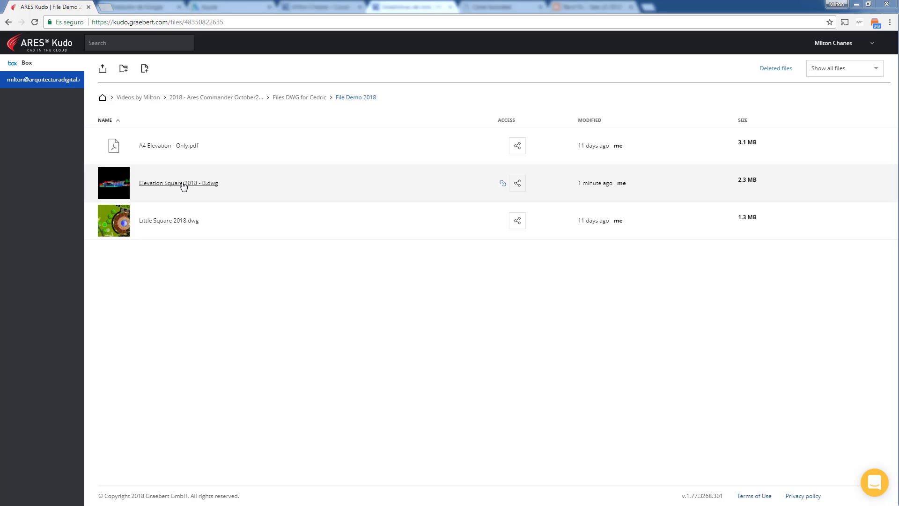
click(184, 184)
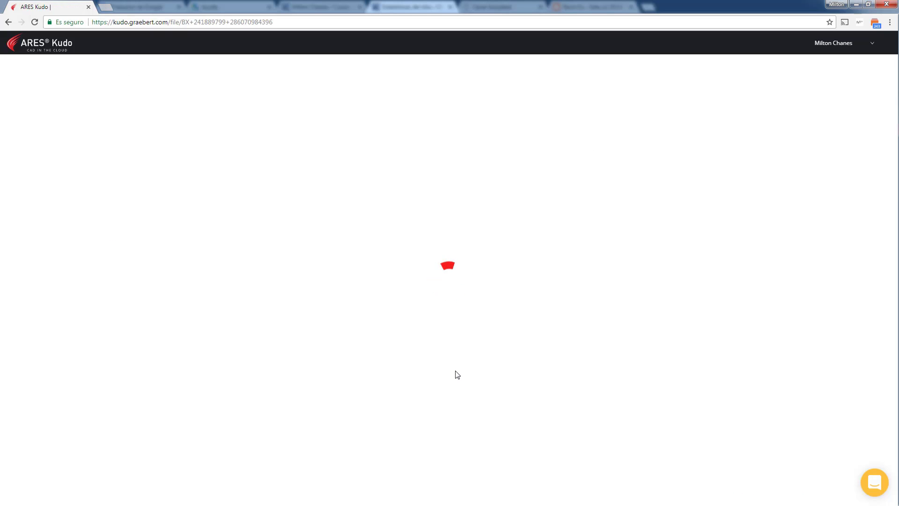